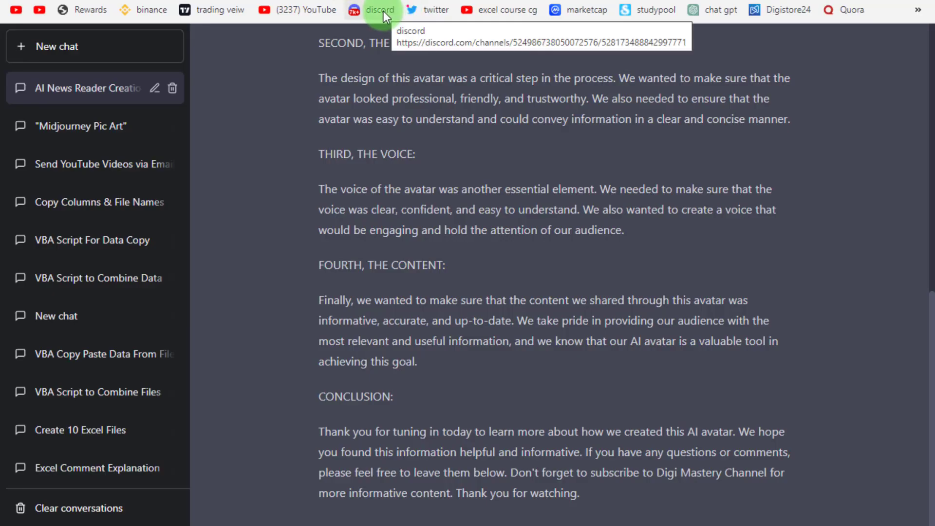
# Step: Browse image grids in the Midjourney server's #newbies-35 channel, then go back to FA's general channel
pyautogui.click(383, 11)
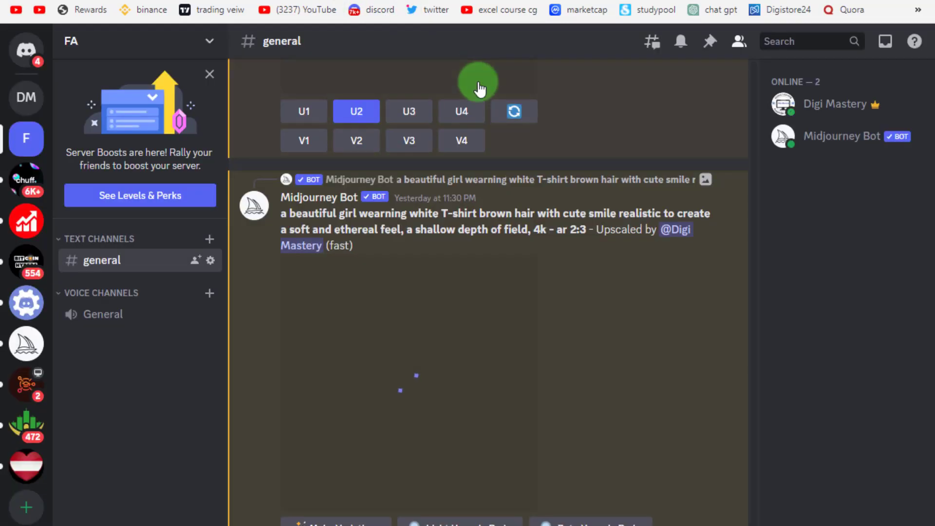
pyautogui.scroll(4, 433, 286)
pyautogui.scroll(-8, 384, 282)
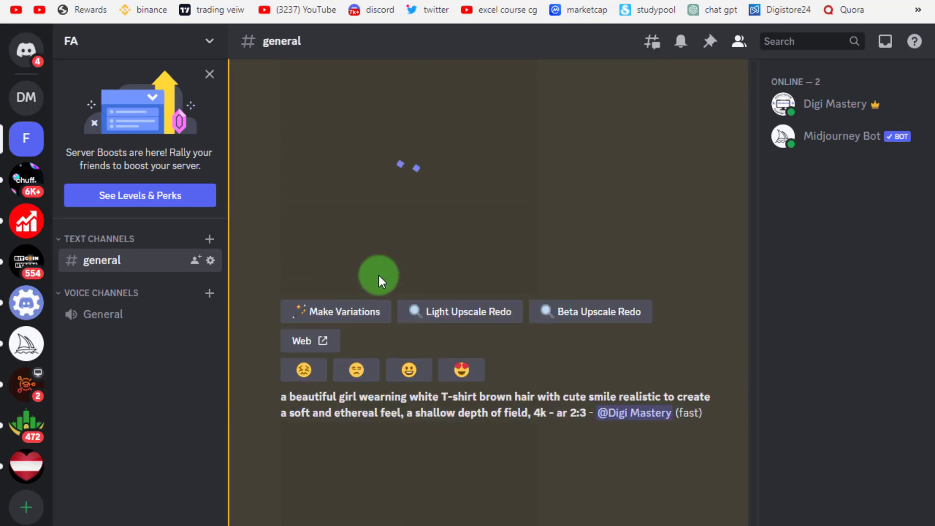
pyautogui.click(35, 346)
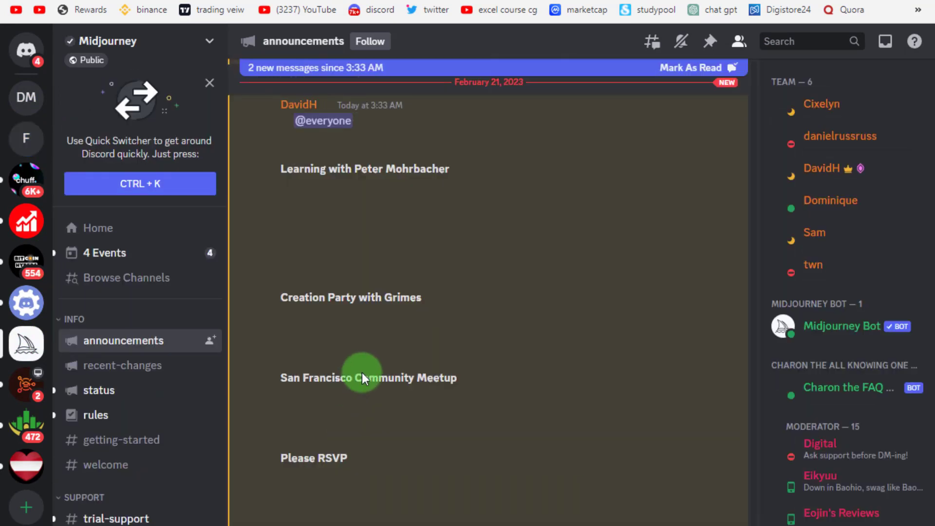
pyautogui.scroll(-5, 177, 380)
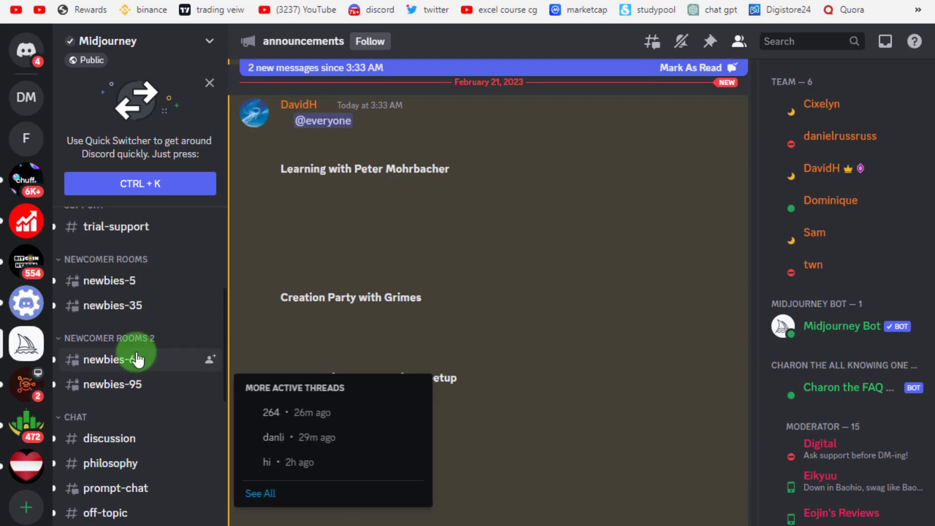
pyautogui.click(117, 305)
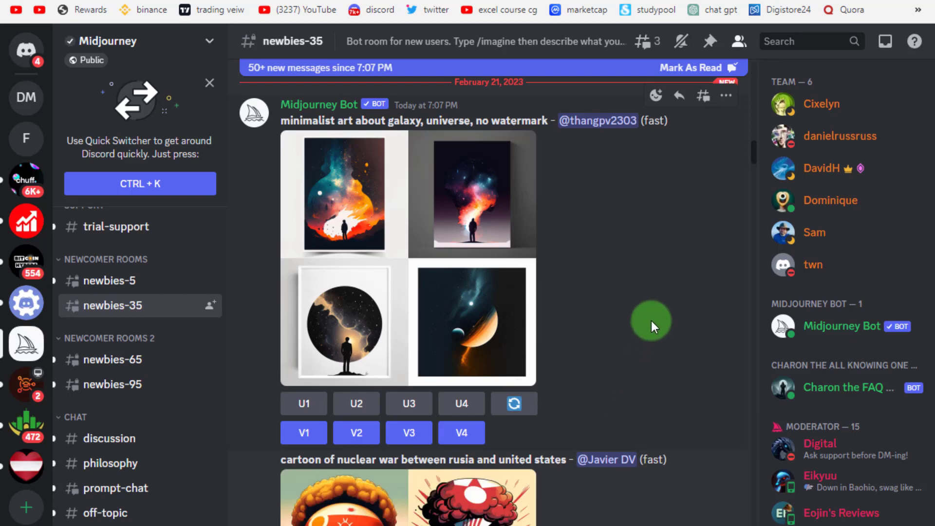
pyautogui.scroll(-12, 650, 320)
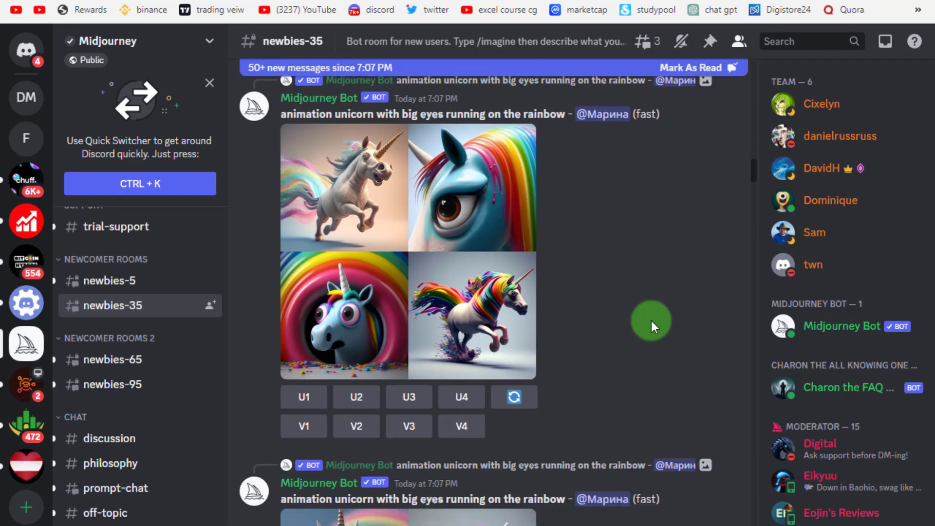
pyautogui.scroll(-5, 650, 320)
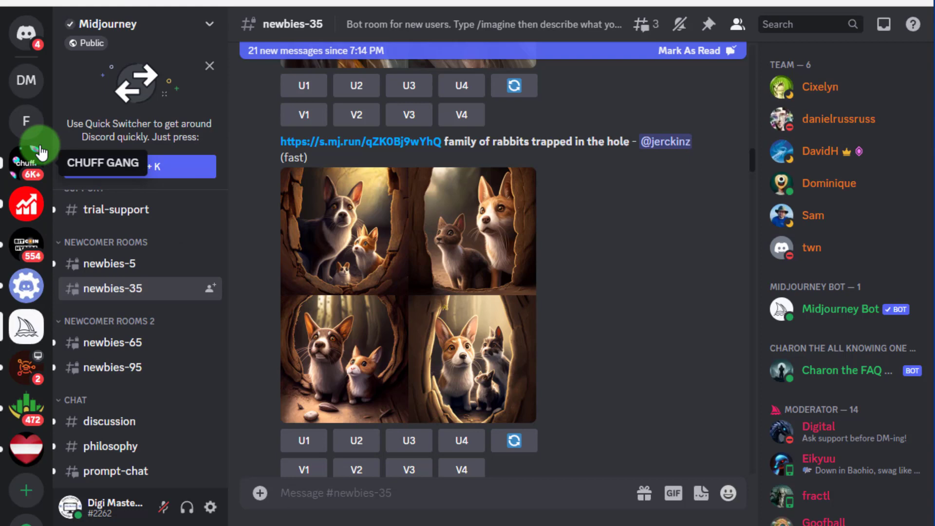
pyautogui.click(23, 125)
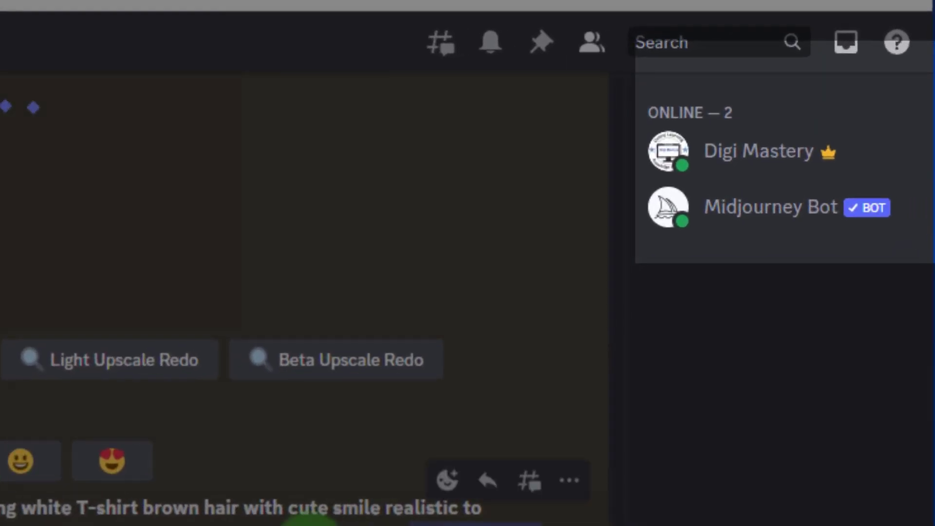
pyautogui.scroll(5, 334, 506)
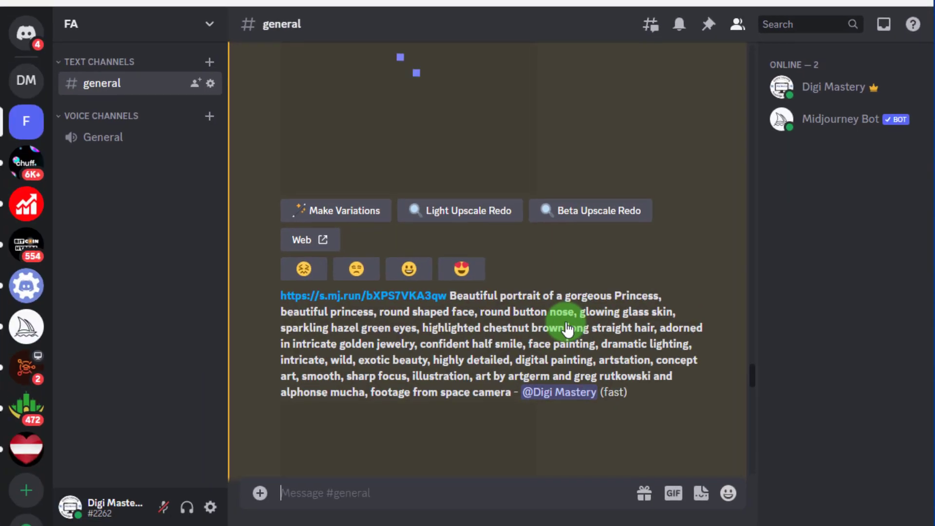
pyautogui.scroll(-3, 407, 432)
pyautogui.click(411, 438)
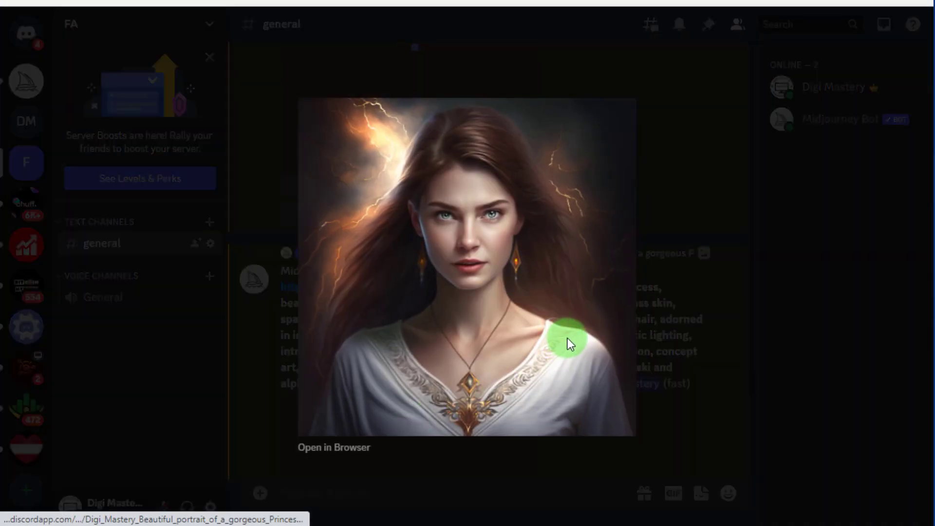
pyautogui.click(718, 270)
pyautogui.scroll(-3, 492, 292)
pyautogui.click(424, 361)
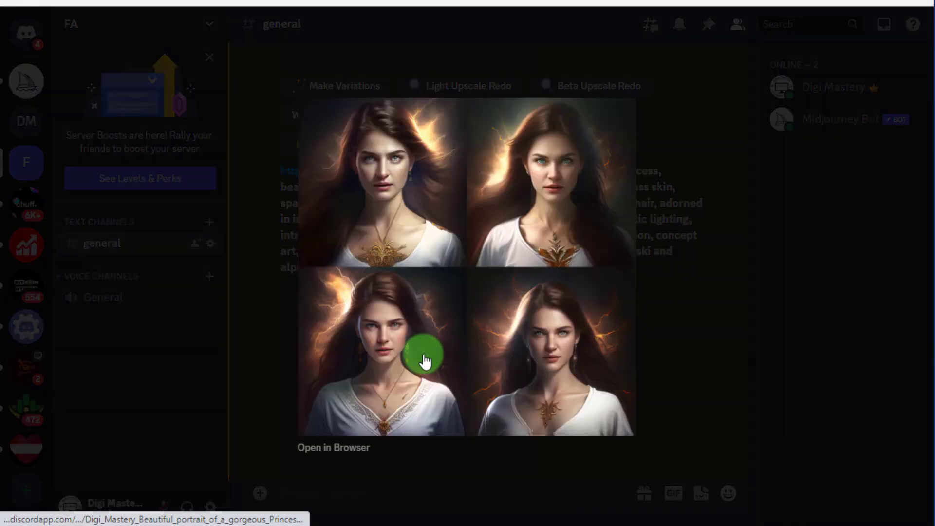
pyautogui.click(679, 348)
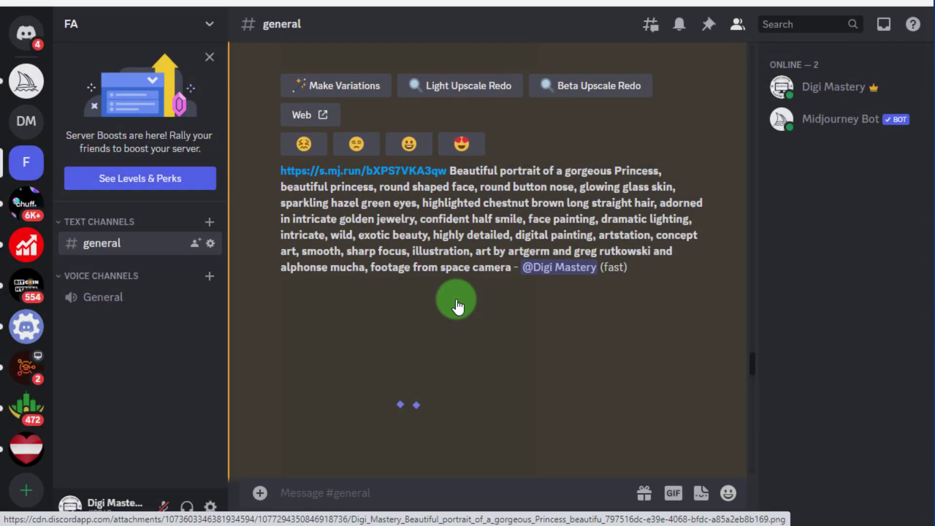
pyautogui.scroll(-5, 454, 297)
pyautogui.click(453, 301)
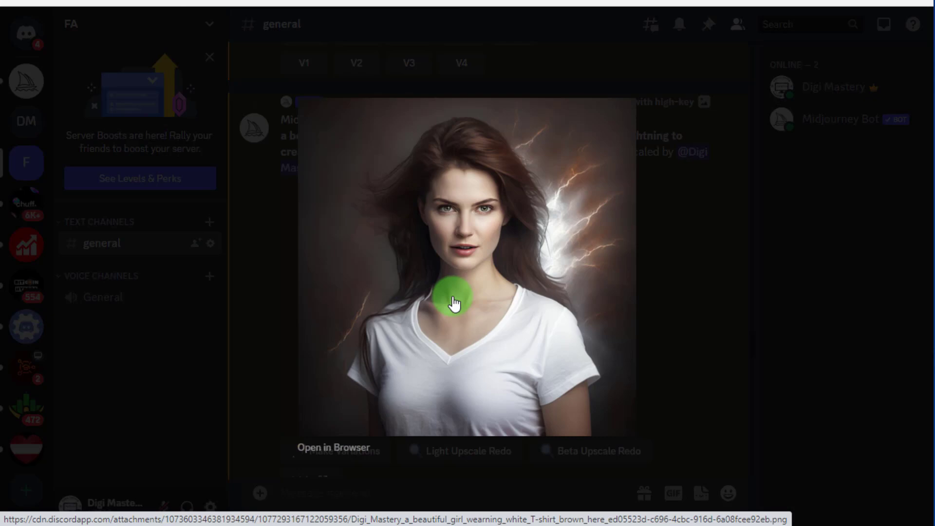
pyautogui.click(688, 291)
pyautogui.scroll(4, 501, 276)
pyautogui.click(462, 259)
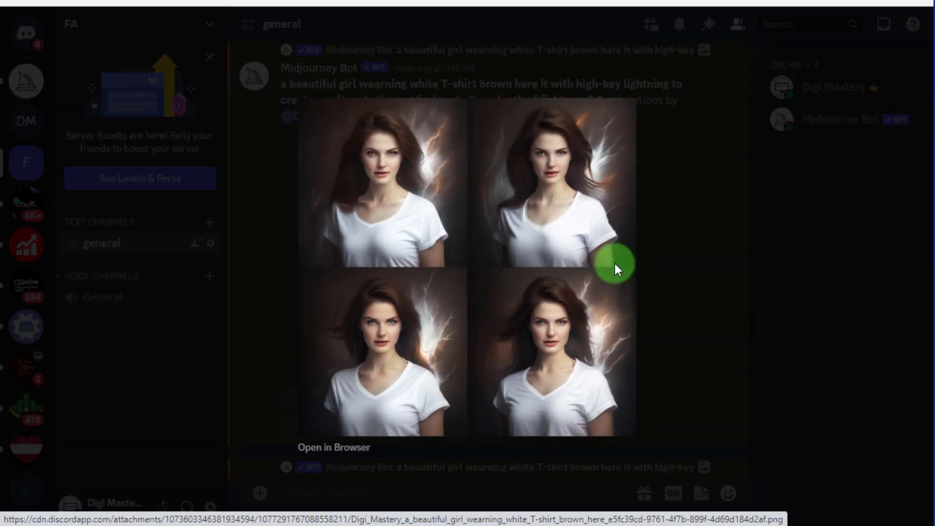
pyautogui.click(670, 264)
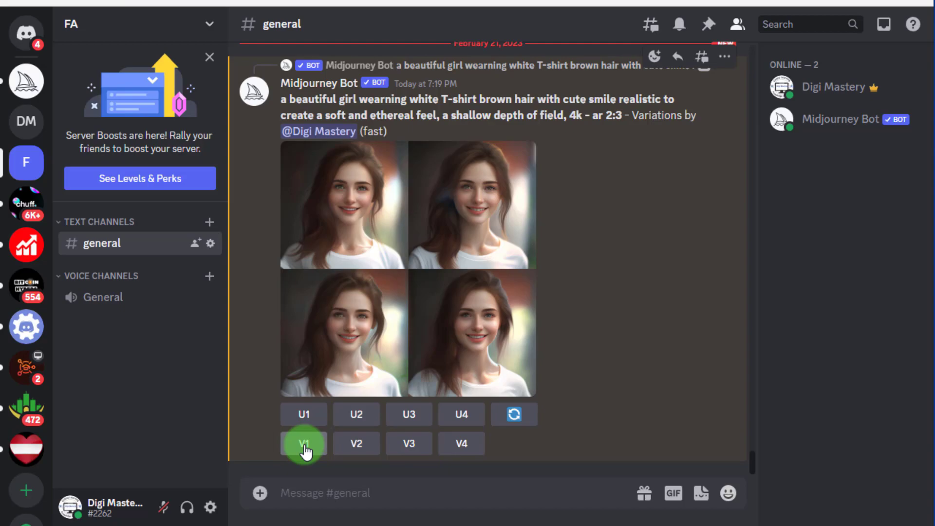
# Step: Upscale the first smiling brown-haired portrait (U1) from the variations grid
pyautogui.click(451, 379)
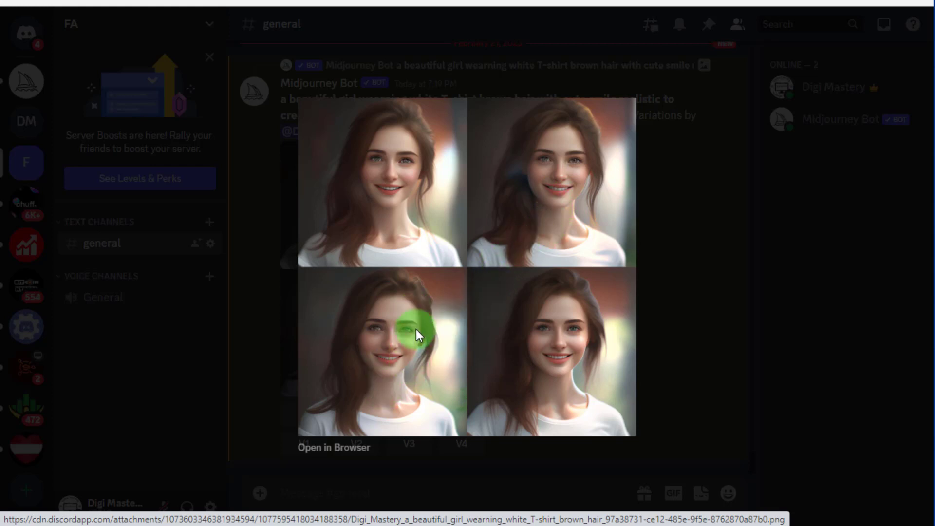
pyautogui.click(606, 373)
pyautogui.click(305, 416)
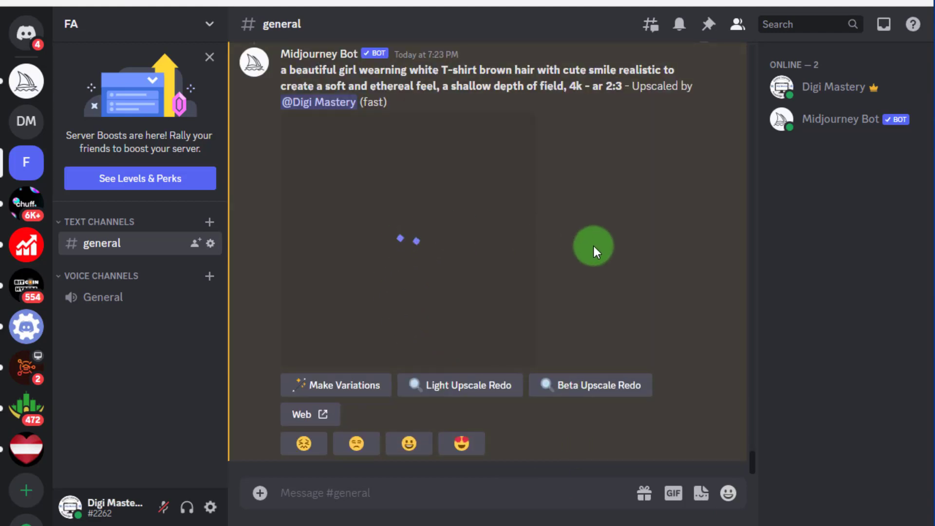
# Step: Save the upscaled portrait as Ai avatar.png and open the downloaded file
pyautogui.click(380, 249)
pyautogui.rightClick(401, 186)
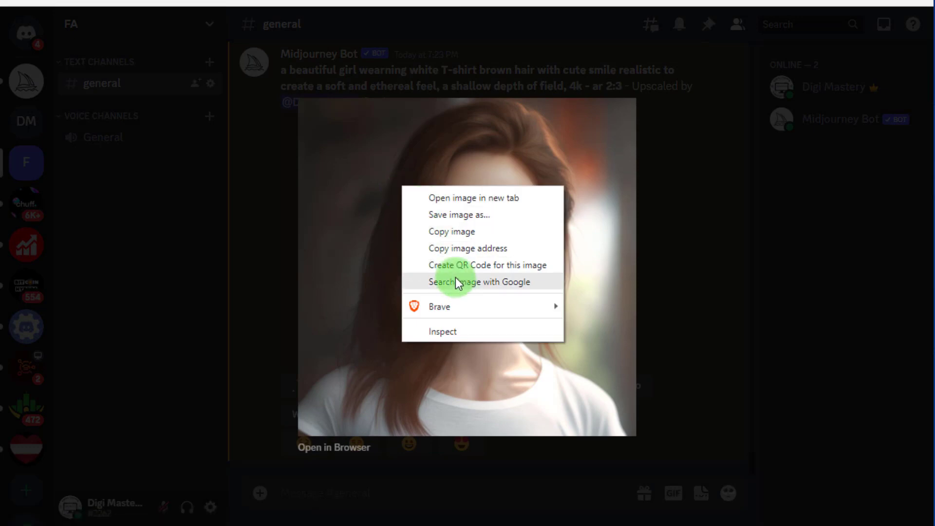
pyautogui.click(475, 217)
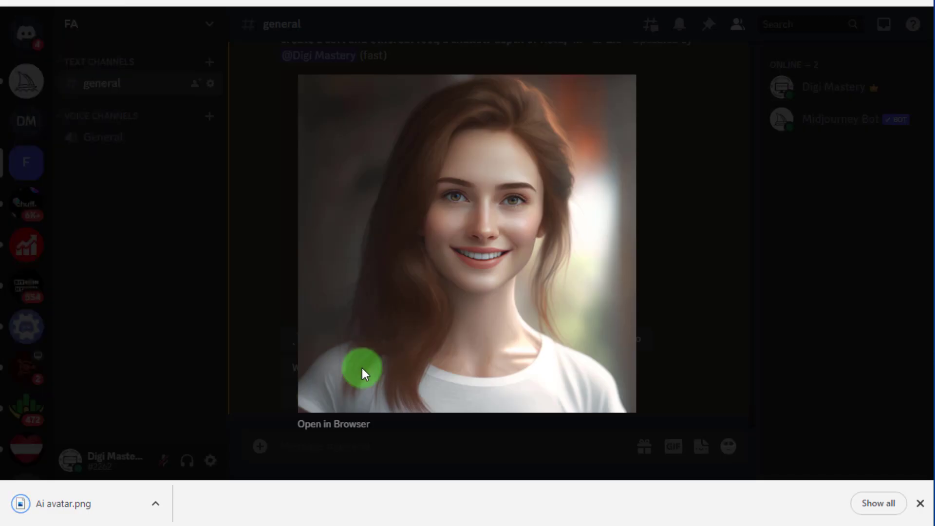
pyautogui.click(75, 504)
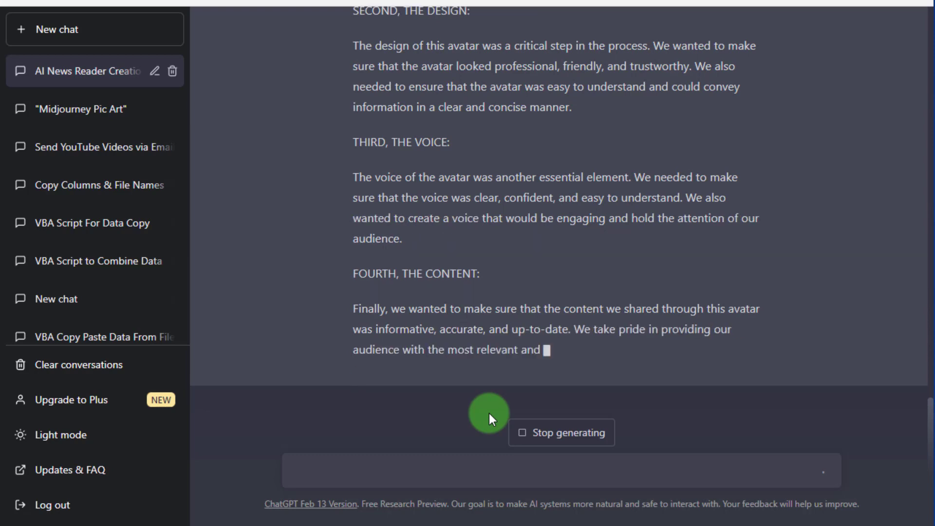
# Step: Select and copy the news-reader script from the greeting paragraph to the AI tools paragraph
pyautogui.scroll(8, 487, 341)
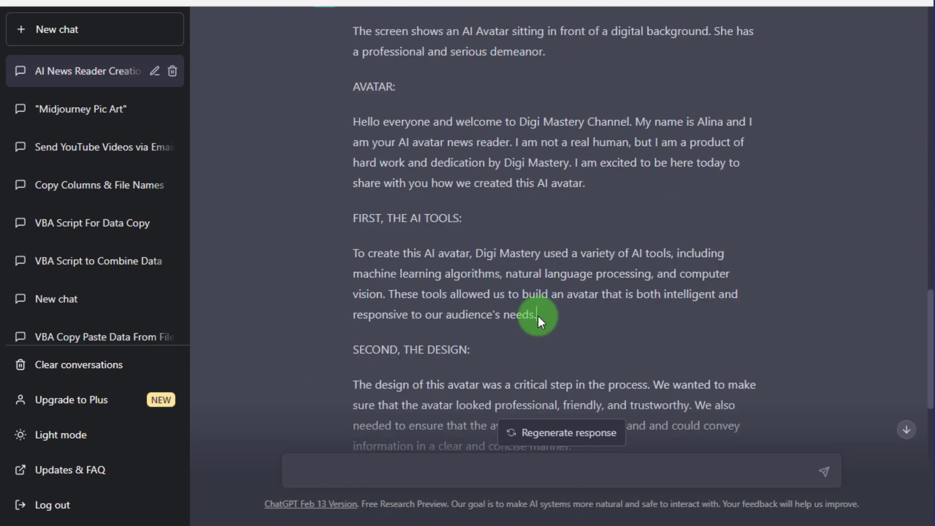
pyautogui.moveTo(538, 315); pyautogui.dragTo(361, 119)
pyautogui.hotkey('ctrl', 'c')
pyautogui.rightClick(433, 149)
pyautogui.click(449, 159)
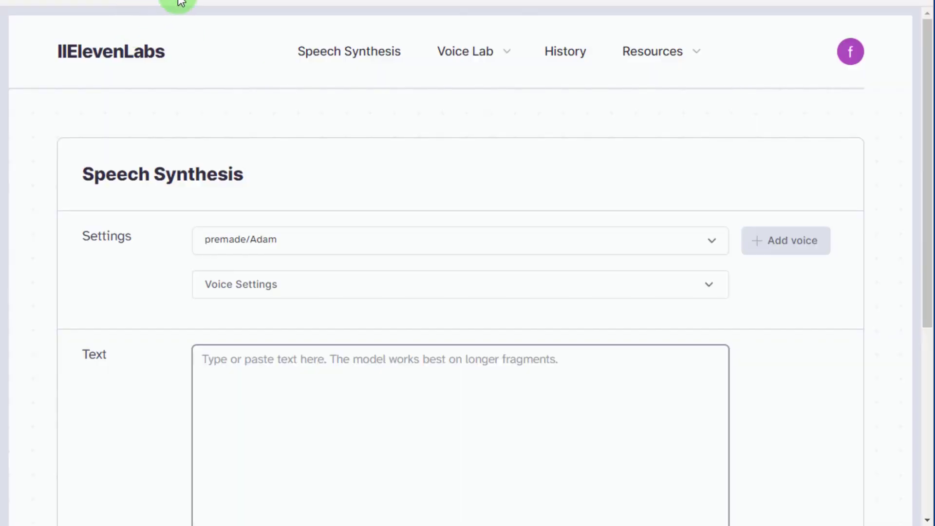
# Step: Switch the voice from Adam to Bella, trying the Stability and Clarity sliders before resetting them
pyautogui.click(507, 58)
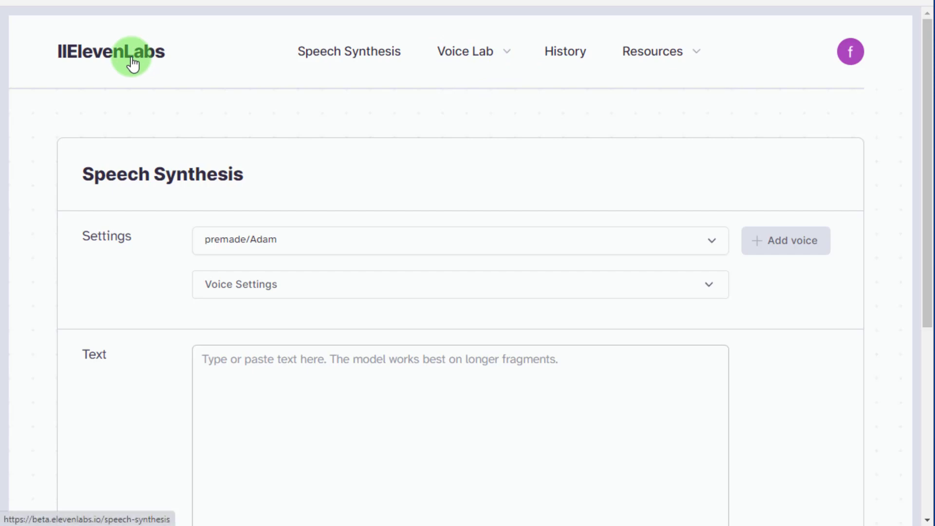
pyautogui.click(719, 244)
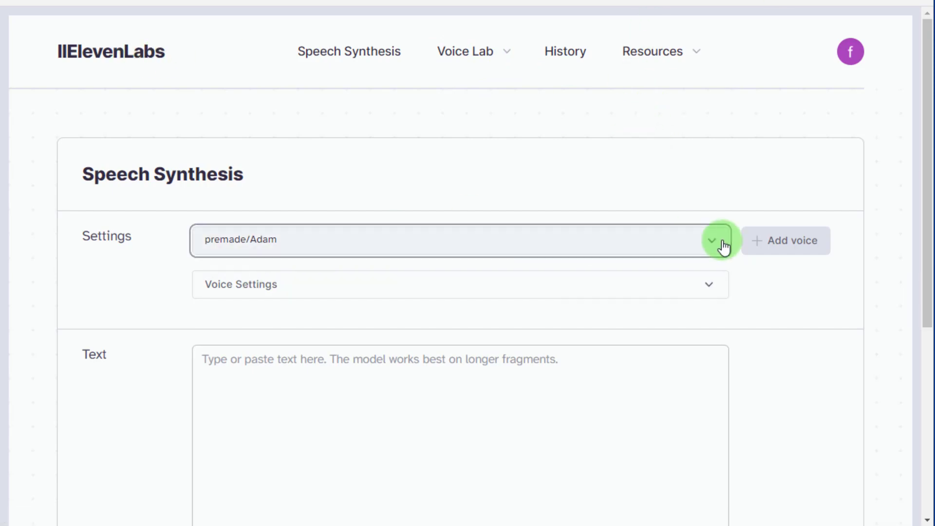
pyautogui.click(307, 350)
pyautogui.click(306, 292)
pyautogui.moveTo(528, 328); pyautogui.dragTo(600, 327)
pyautogui.moveTo(611, 379); pyautogui.dragTo(616, 379)
pyautogui.scroll(-6, 239, 302)
pyautogui.scroll(2, 292, 219)
pyautogui.click(271, 208)
pyautogui.scroll(4, 359, 352)
pyautogui.scroll(-6, 292, 292)
# Step: Paste the script, delete the 'FIRST, THE AI TOOLS:' heading and blank lines, and generate speech
pyautogui.rightClick(258, 246)
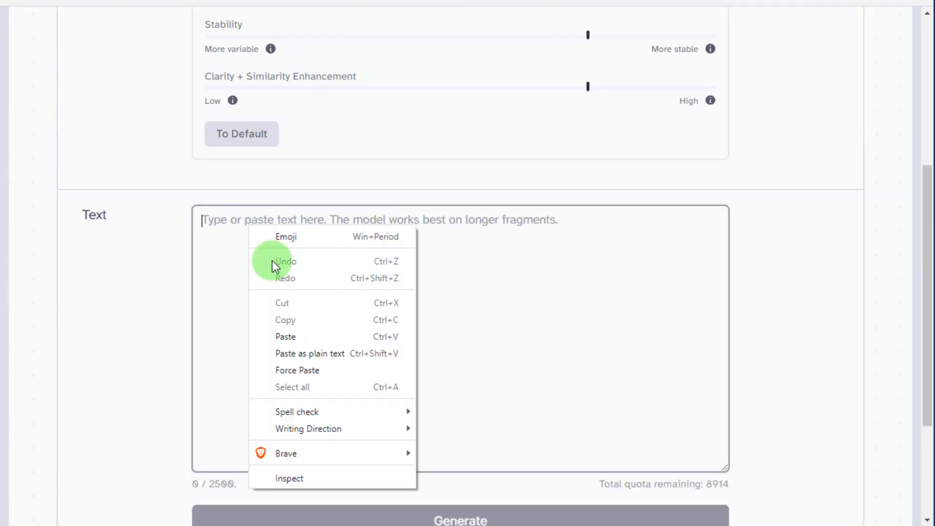
pyautogui.click(286, 335)
pyautogui.moveTo(321, 292); pyautogui.dragTo(183, 290)
pyautogui.press('BackSpace')
pyautogui.press('Delete')
pyautogui.press('Delete')
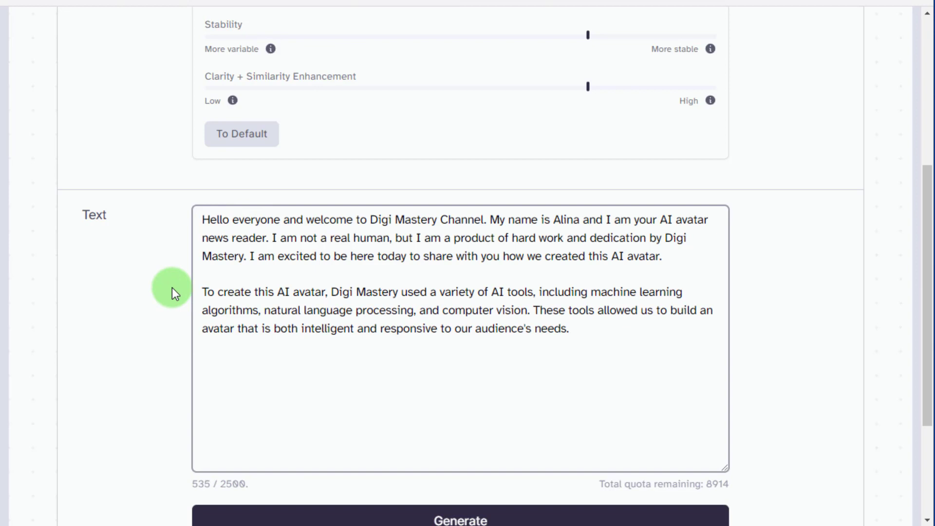
pyautogui.press('BackSpace')
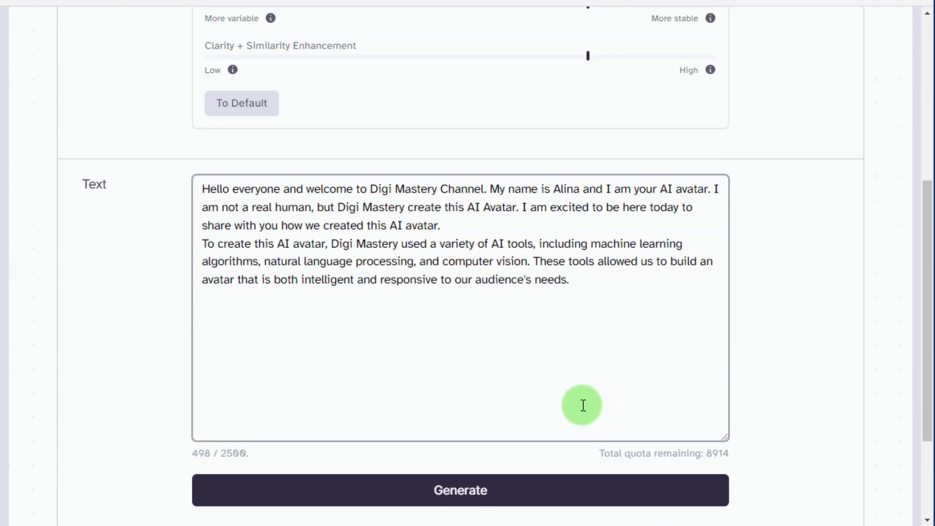
pyautogui.click(505, 502)
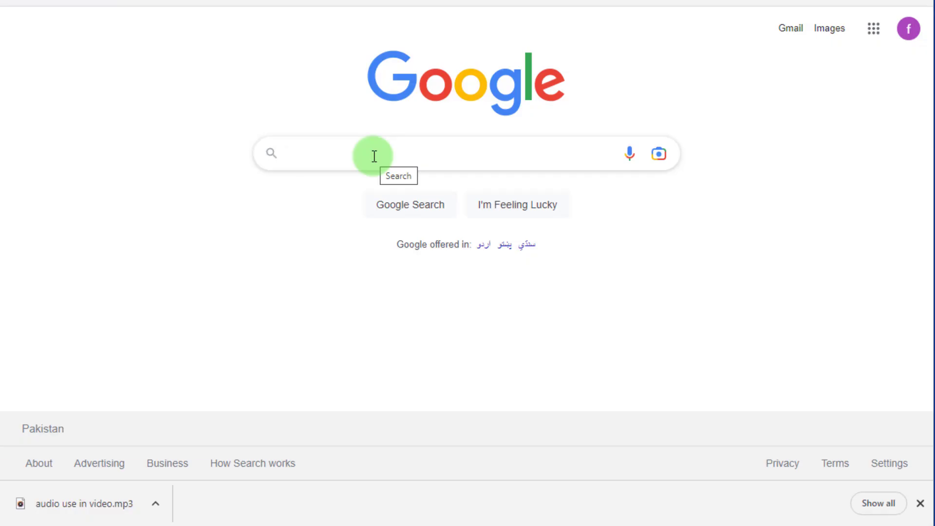
# Step: Search Google for 'upscale media' and upload the Ai avatar portrait on upscale.media
pyautogui.write('upsc')
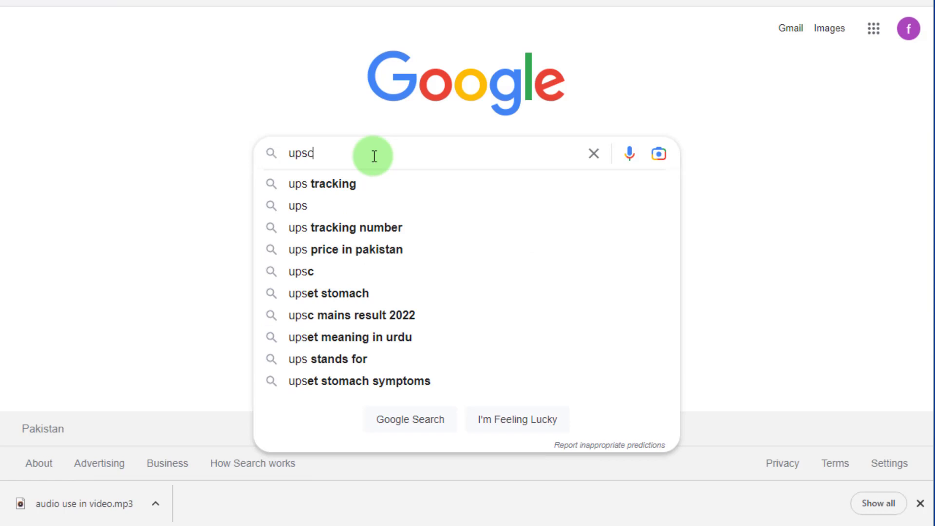
pyautogui.write('ale media')
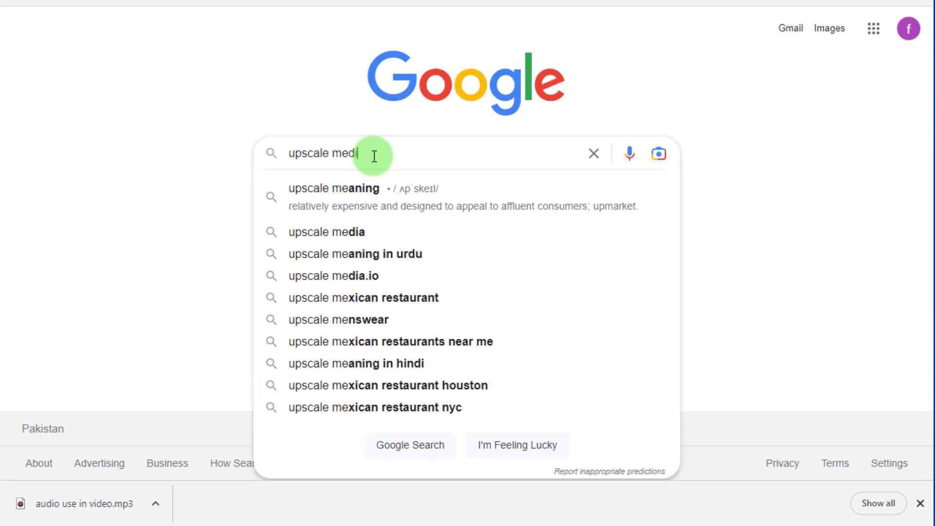
pyautogui.press('Return')
pyautogui.click(176, 193)
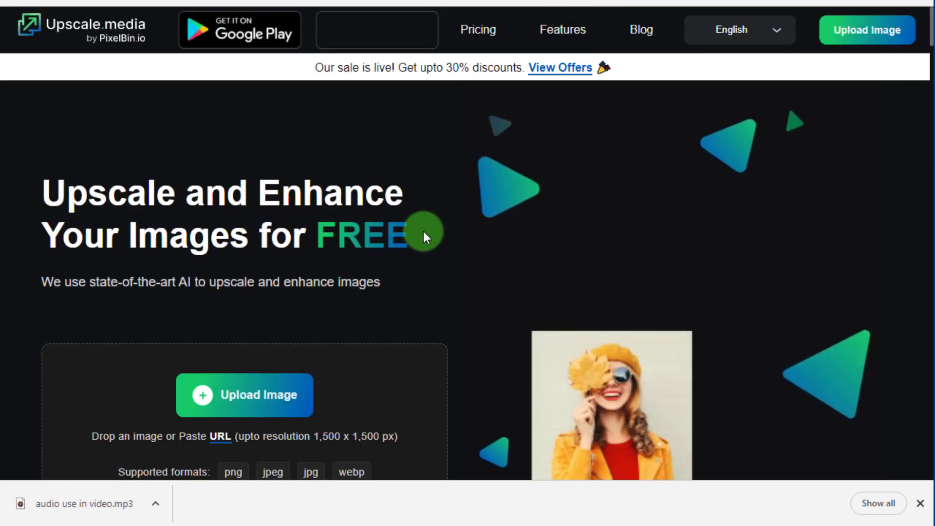
pyautogui.scroll(-3, 252, 258)
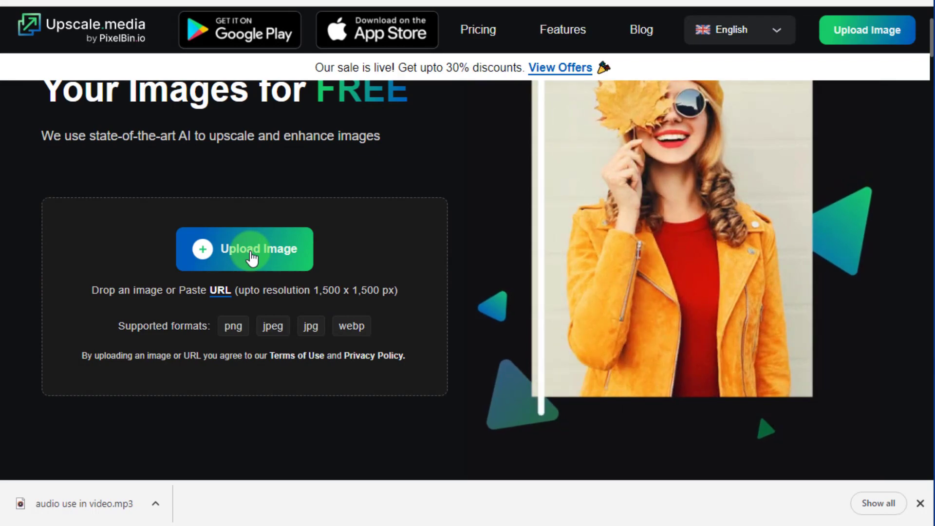
pyautogui.click(252, 258)
pyautogui.click(170, 51)
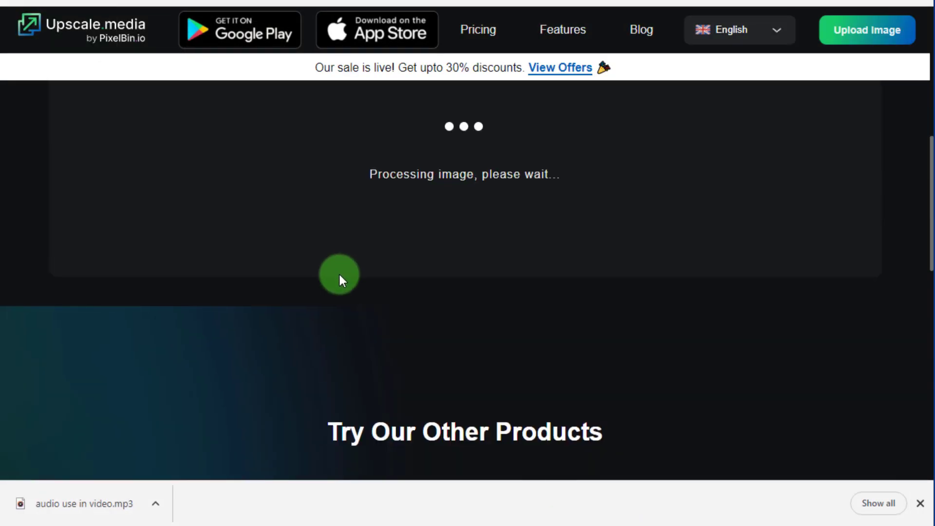
# Step: Set the upscale factor to 4x and download the enhanced upscaled image
pyautogui.scroll(5, 555, 294)
pyautogui.scroll(-3, 554, 299)
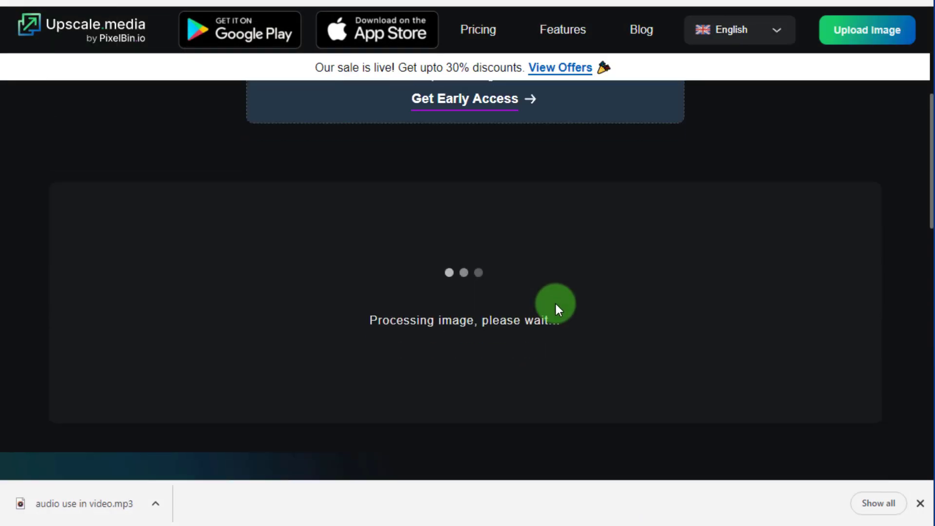
pyautogui.scroll(-6, 684, 340)
pyautogui.click(590, 333)
pyautogui.click(571, 373)
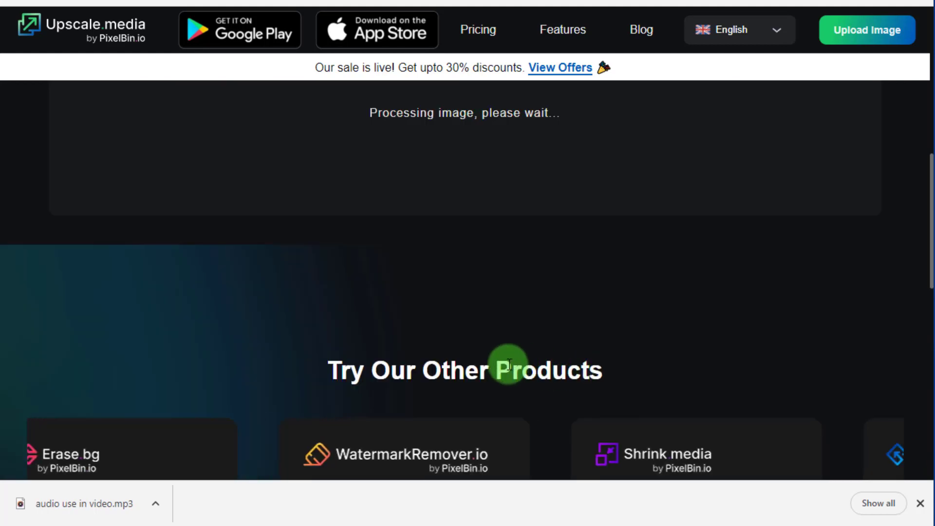
pyautogui.scroll(-5, 643, 326)
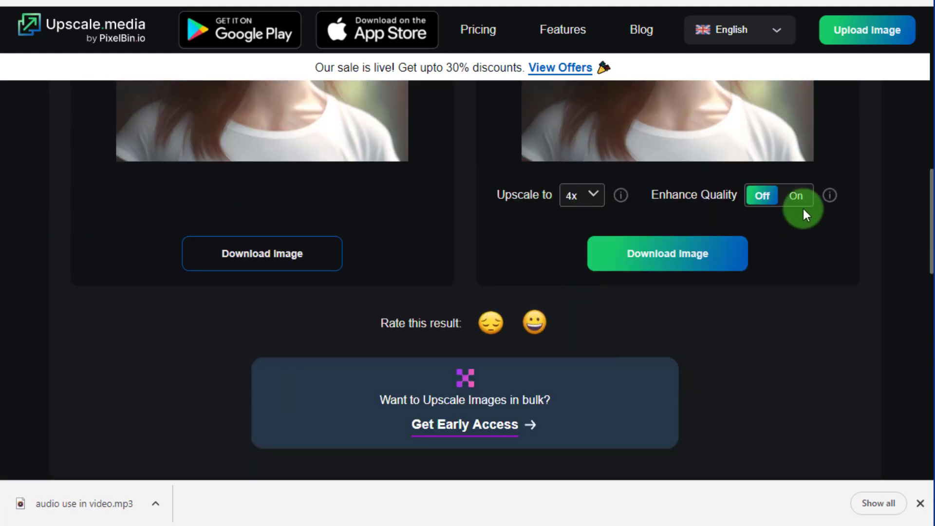
pyautogui.scroll(-6, 805, 214)
pyautogui.scroll(10, 386, 244)
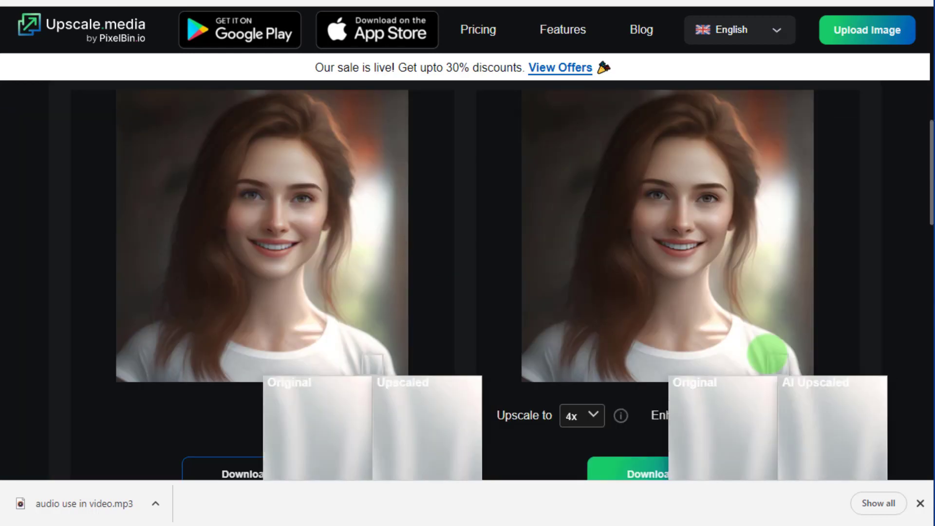
pyautogui.scroll(-3, 767, 354)
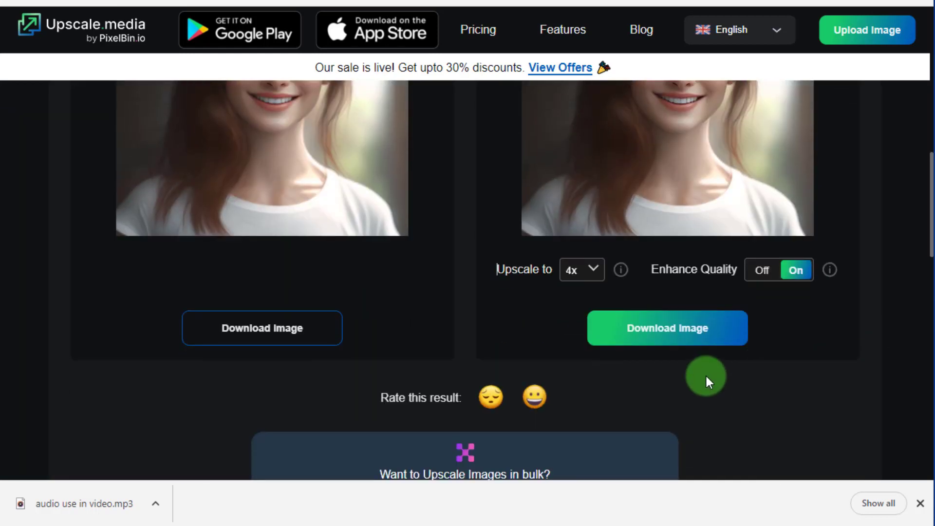
pyautogui.click(685, 336)
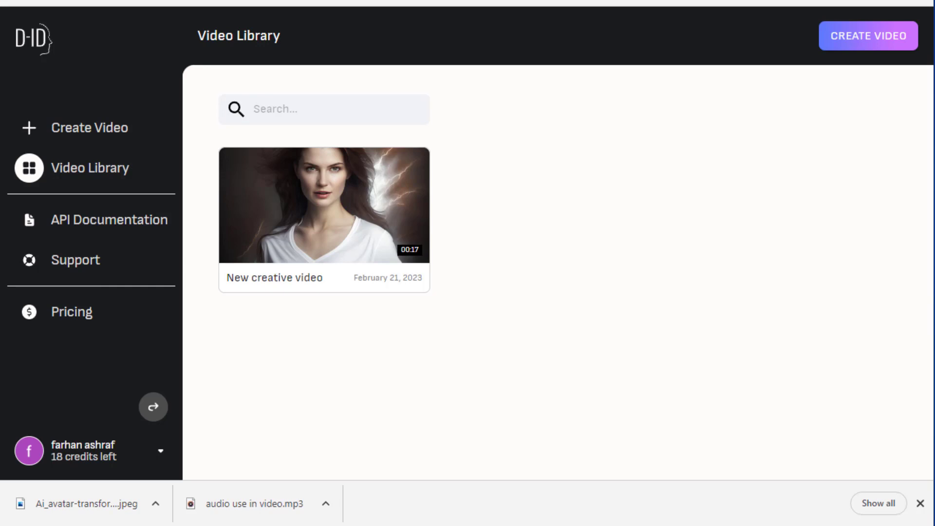
# Step: Start a new video with the upscaled avatar image uploaded as the presenter
pyautogui.click(77, 129)
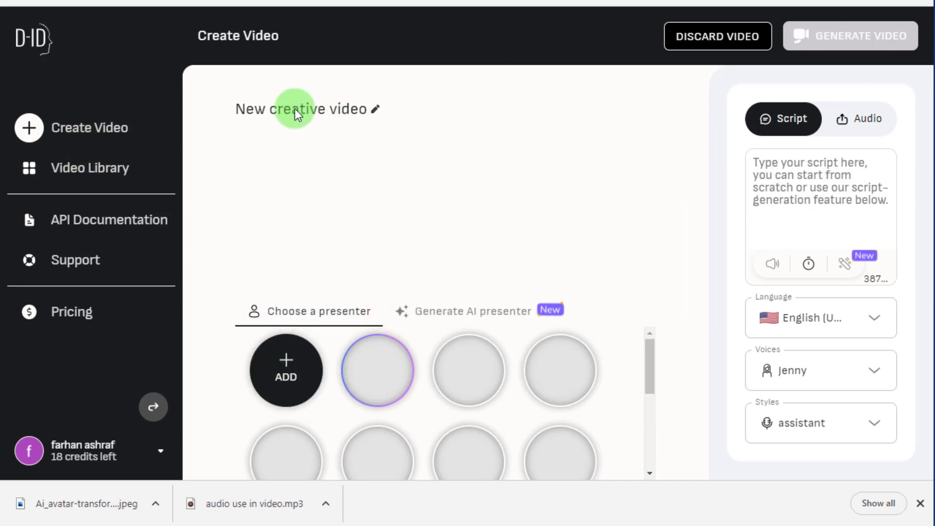
pyautogui.click(299, 369)
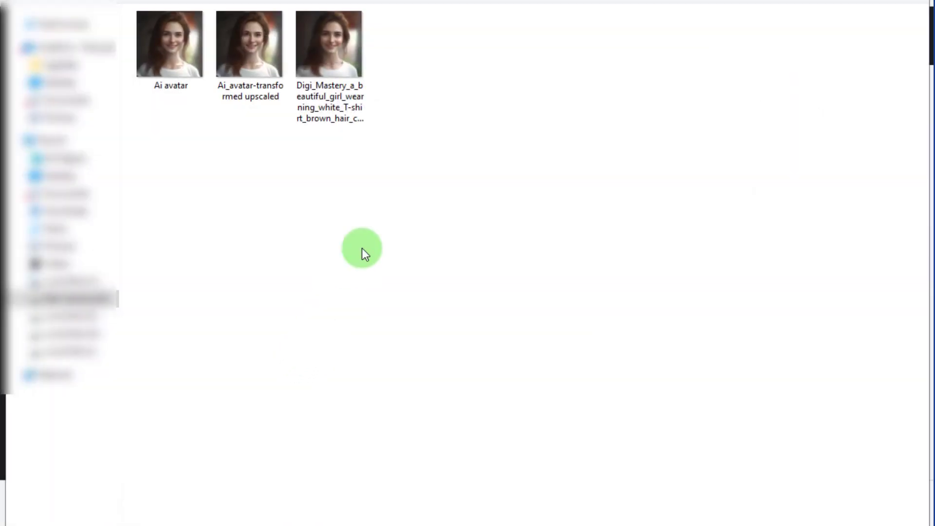
pyautogui.click(249, 45)
pyautogui.click(738, 518)
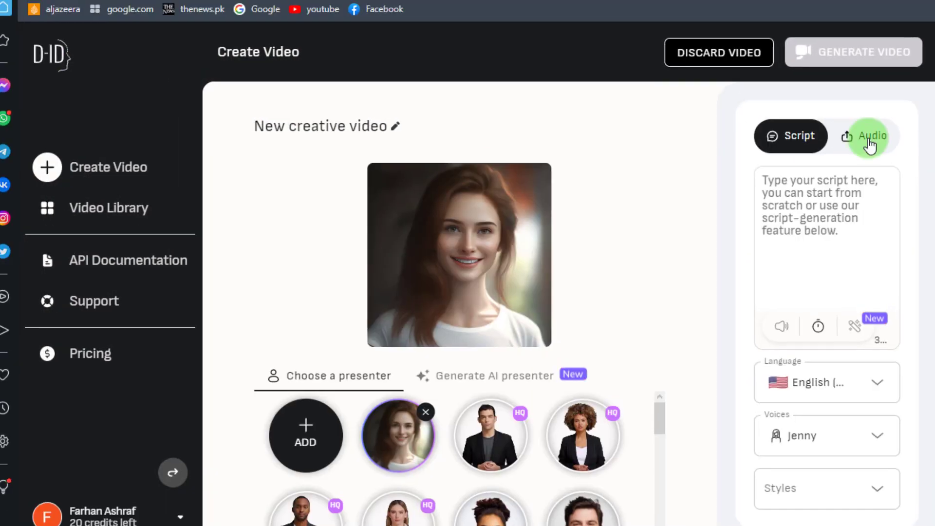
# Step: Upload 'audio use in video' as the audio and generate the video for 3 credits
pyautogui.click(868, 126)
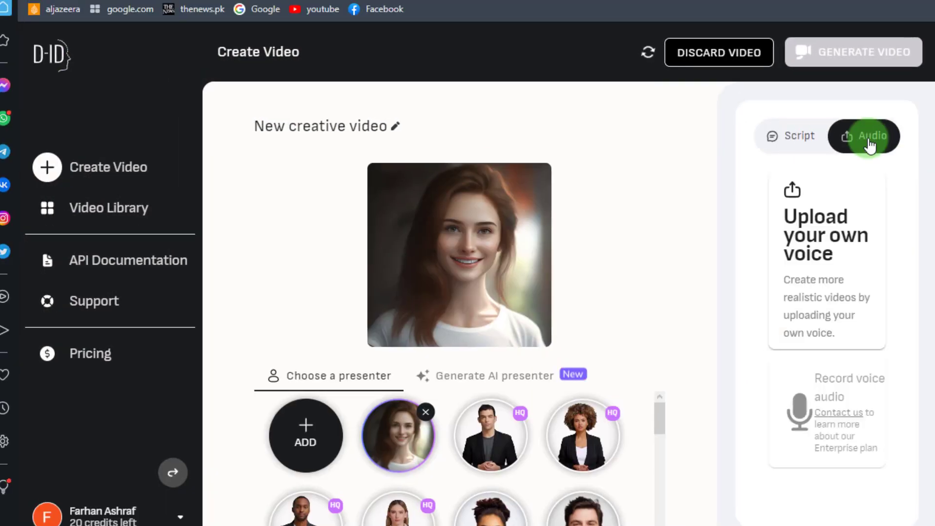
pyautogui.click(832, 231)
pyautogui.click(689, 442)
pyautogui.click(164, 79)
pyautogui.click(747, 326)
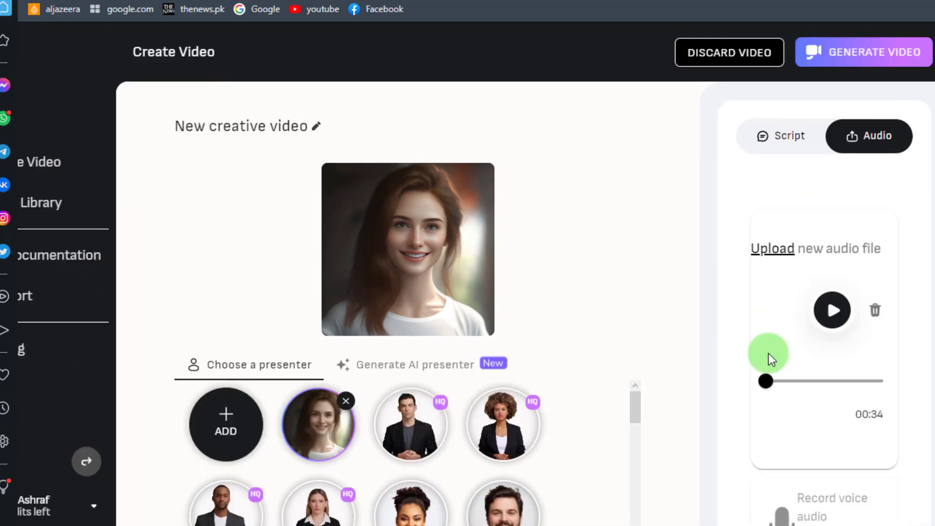
pyautogui.click(846, 49)
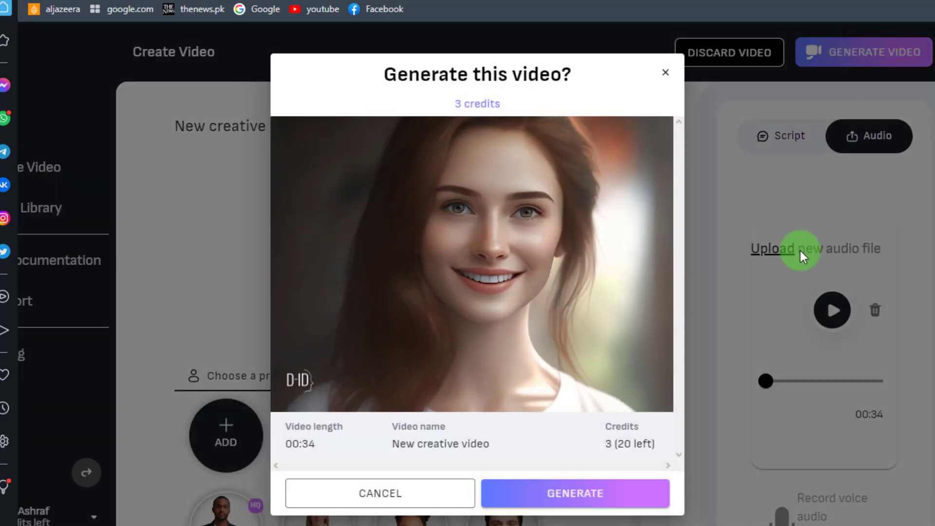
pyautogui.click(570, 496)
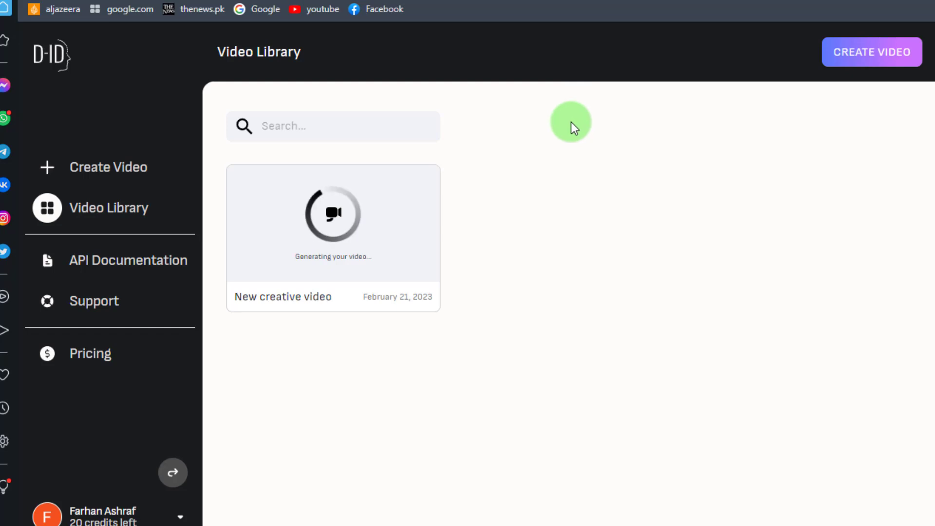
# Step: Open the finished 00:33 'New creative video' from the Video Library to play it
pyautogui.moveTo(341, 234)
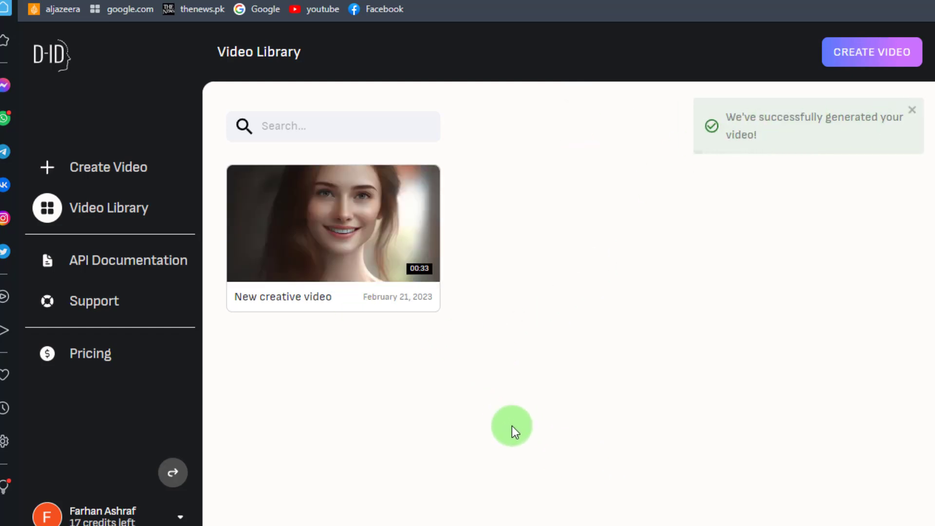
pyautogui.click(334, 217)
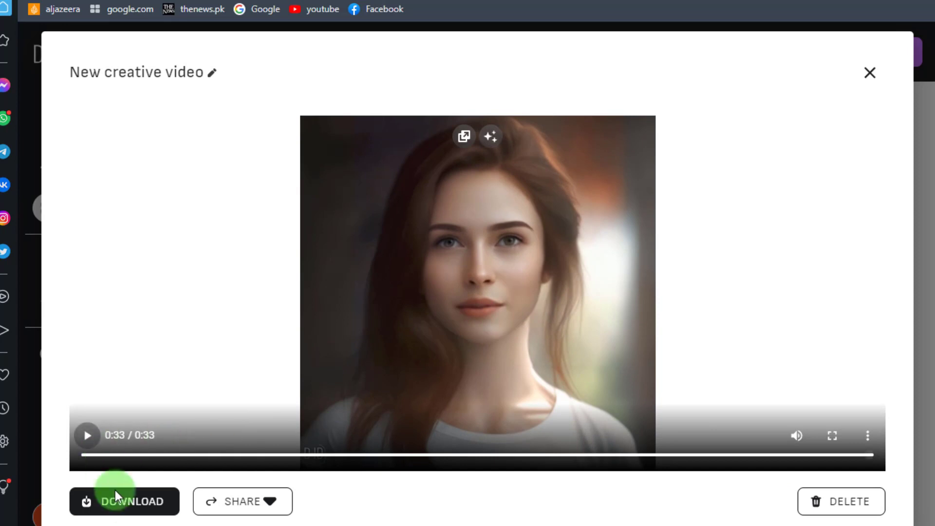
# Step: Download the video as New creative video.mp4 and open the downloaded file
pyautogui.click(130, 511)
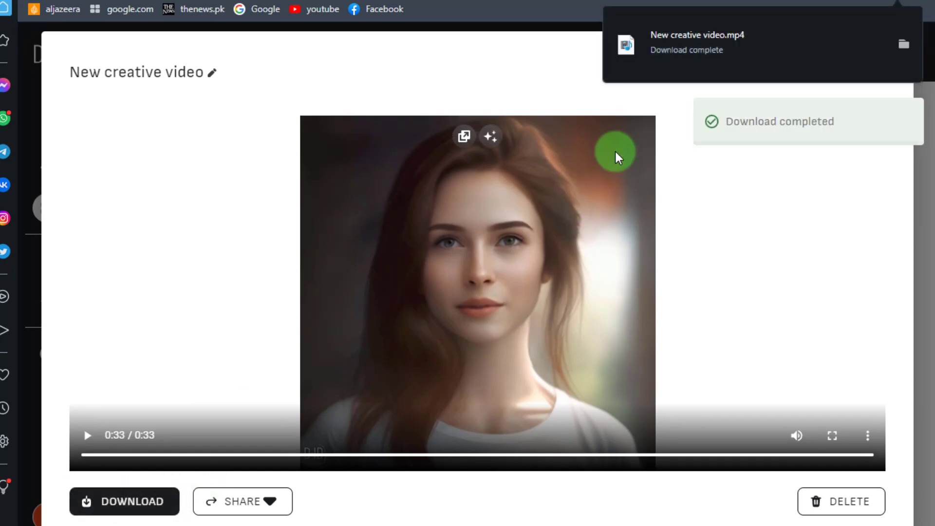
pyautogui.click(736, 49)
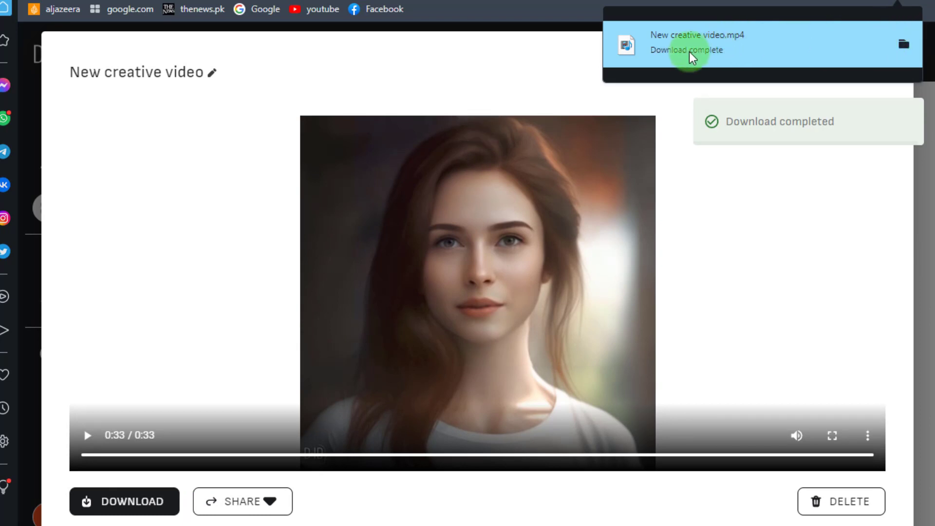
pyautogui.click(755, 45)
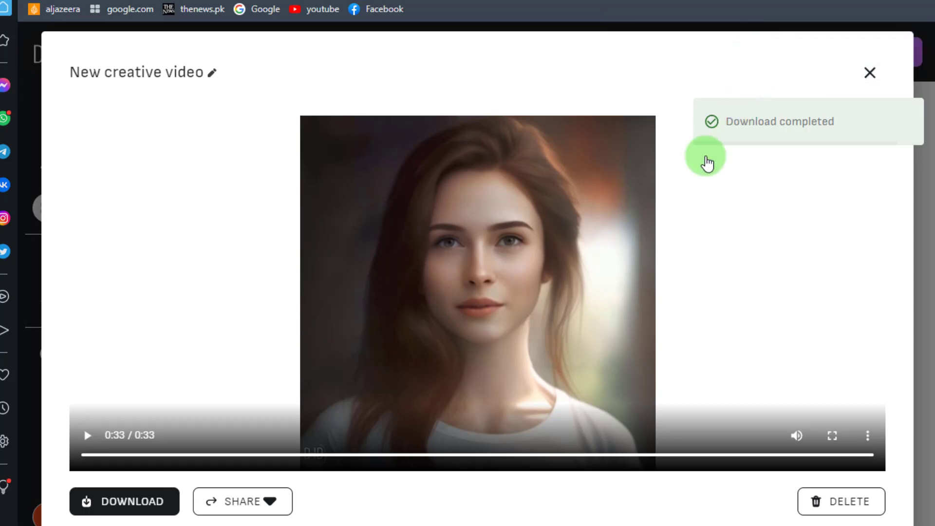